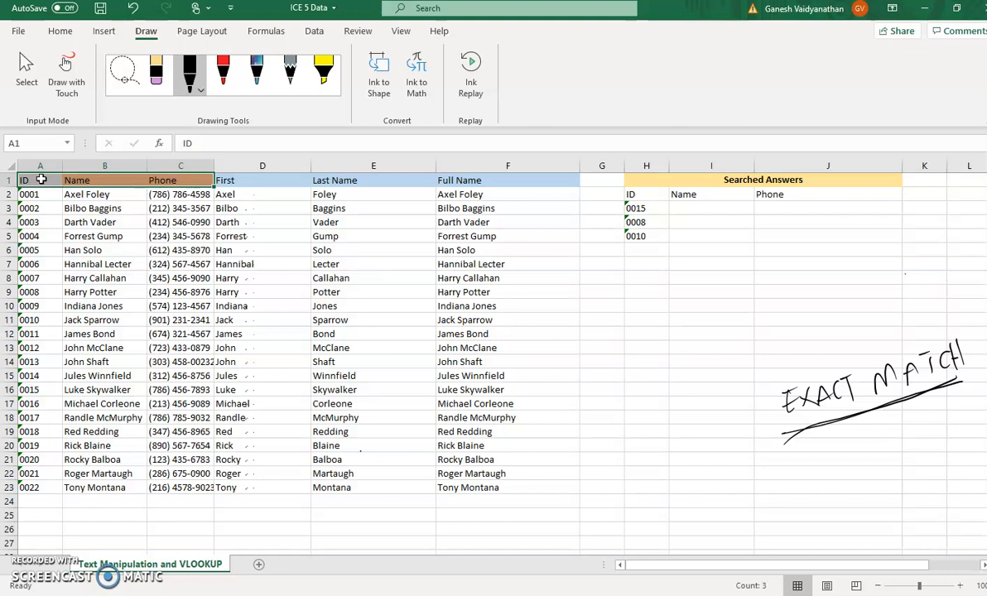
{"action": "key", "text": "shift+Down"}
{"action": "key", "text": "shift+Down"}
{"action": "key", "text": "shift+Down"}
{"action": "key", "text": "shift+Down"}
{"action": "key", "text": "shift+Down"}
{"action": "key", "text": "shift+Down"}
{"action": "key", "text": "shift+Down"}
{"action": "key", "text": "shift+Down"}
{"action": "key", "text": "shift+Down"}
{"action": "key", "text": "shift+Down"}
{"action": "key", "text": "shift+Down"}
{"action": "key", "text": "shift+Down"}
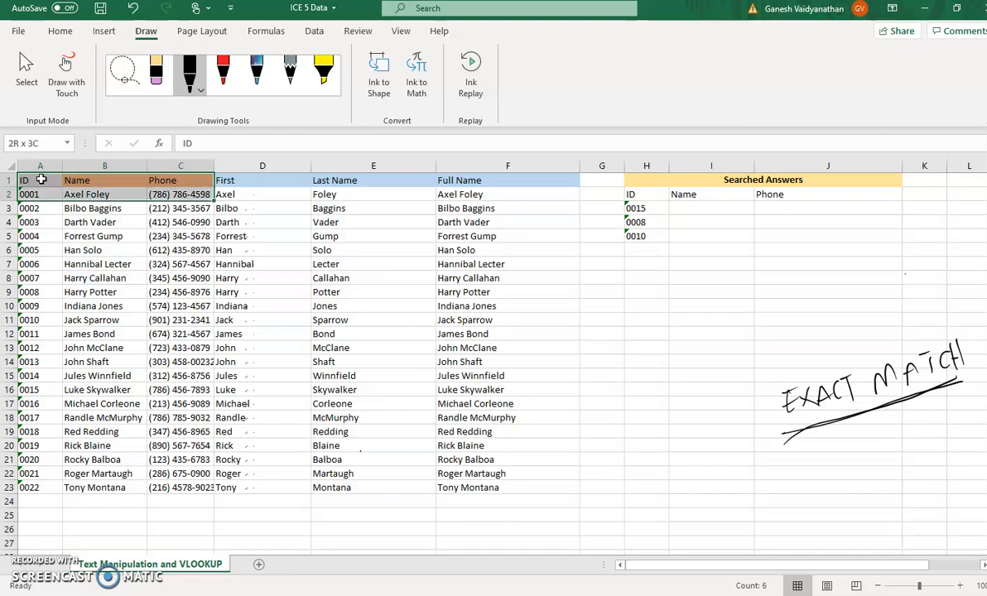
{"action": "key", "text": "shift+Down"}
{"action": "key", "text": "shift+Down"}
{"action": "key", "text": "shift+Down"}
{"action": "key", "text": "shift+Down"}
{"action": "key", "text": "shift+Down"}
{"action": "key", "text": "shift+Down"}
{"action": "key", "text": "shift+Down"}
{"action": "key", "text": "shift+Down"}
{"action": "key", "text": "shift+Down"}
{"action": "key", "text": "shift+Down"}
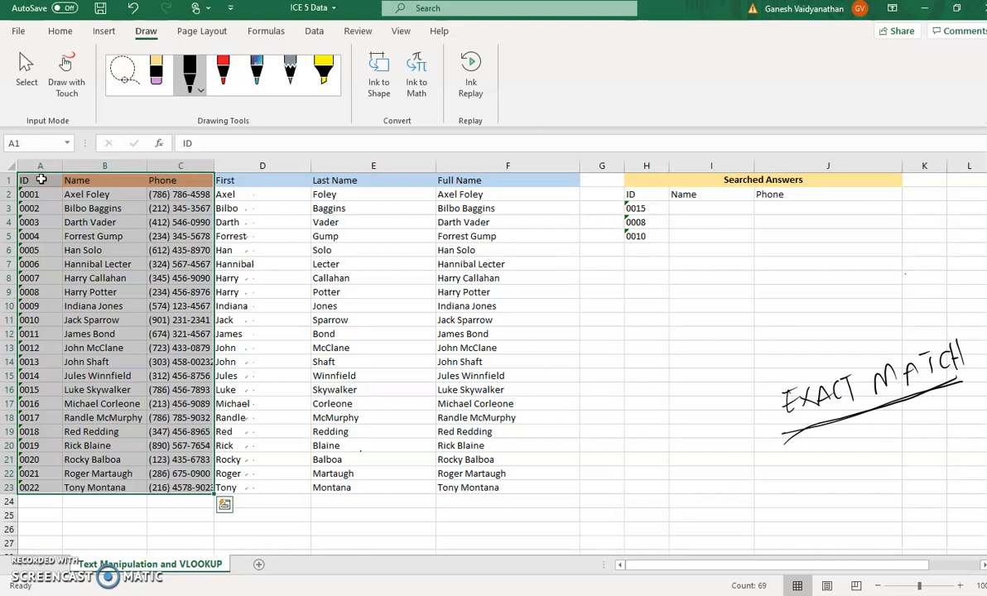
- Select the ID, Name and Phone table in A1:C23 and define it as a named range called Name
{"action": "left_click", "coordinate": [46, 179]}
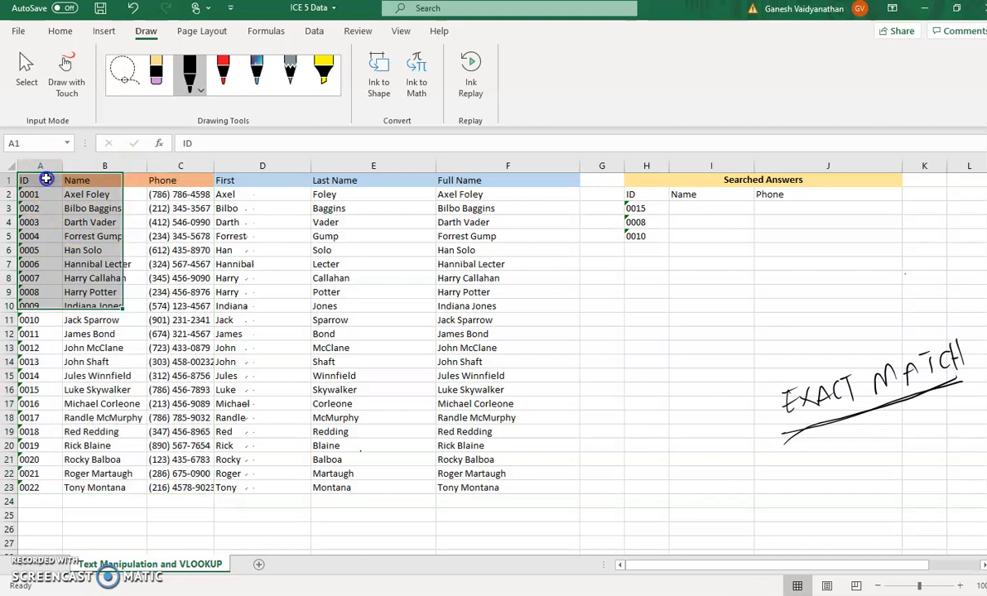
{"action": "left_click_drag", "start_coordinate": [46, 179], "coordinate": [175, 488]}
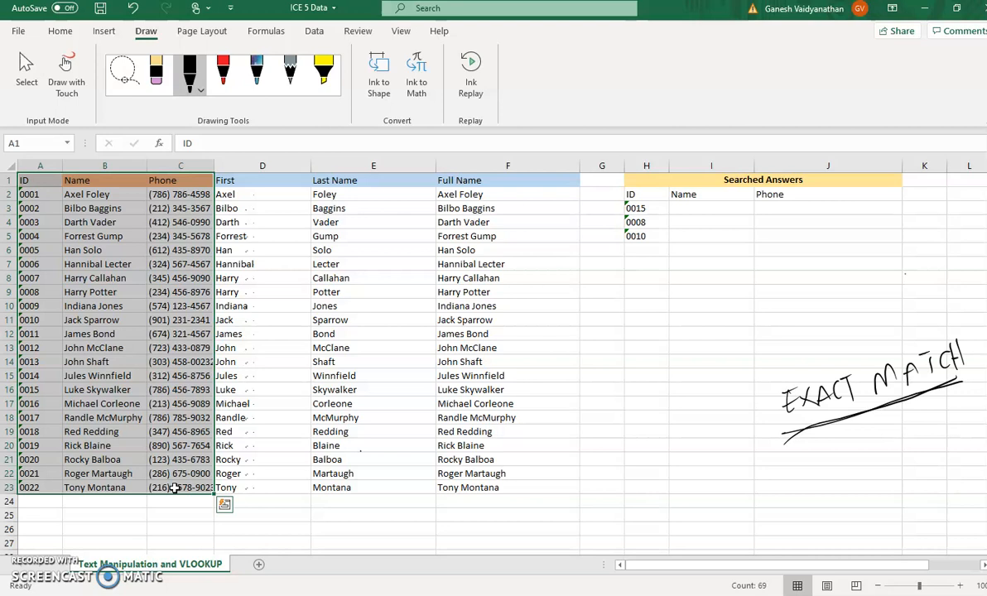
{"action": "left_click", "coordinate": [27, 144]}
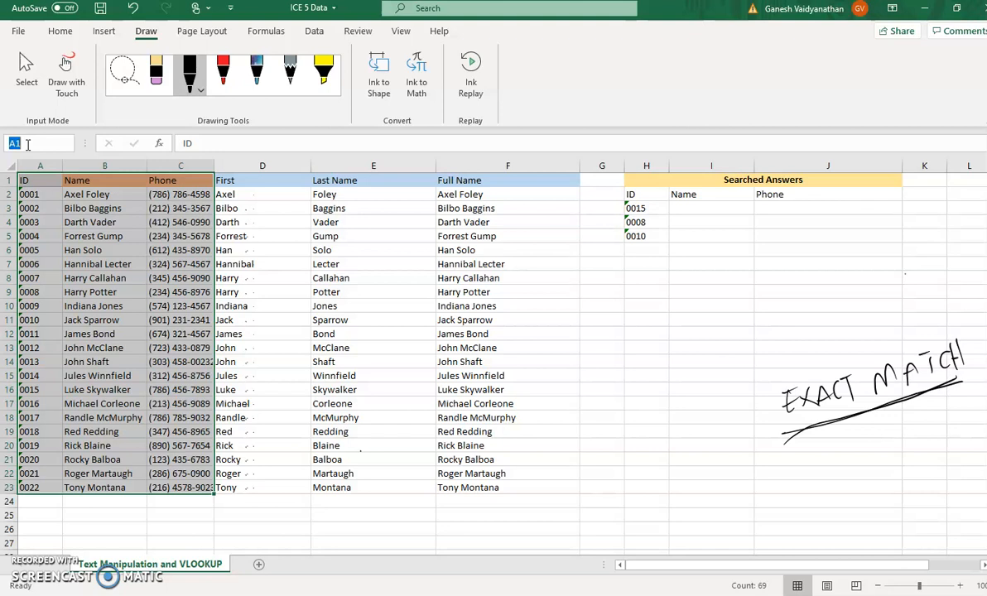
{"action": "type", "text": "Name"}
{"action": "key", "text": "Return"}
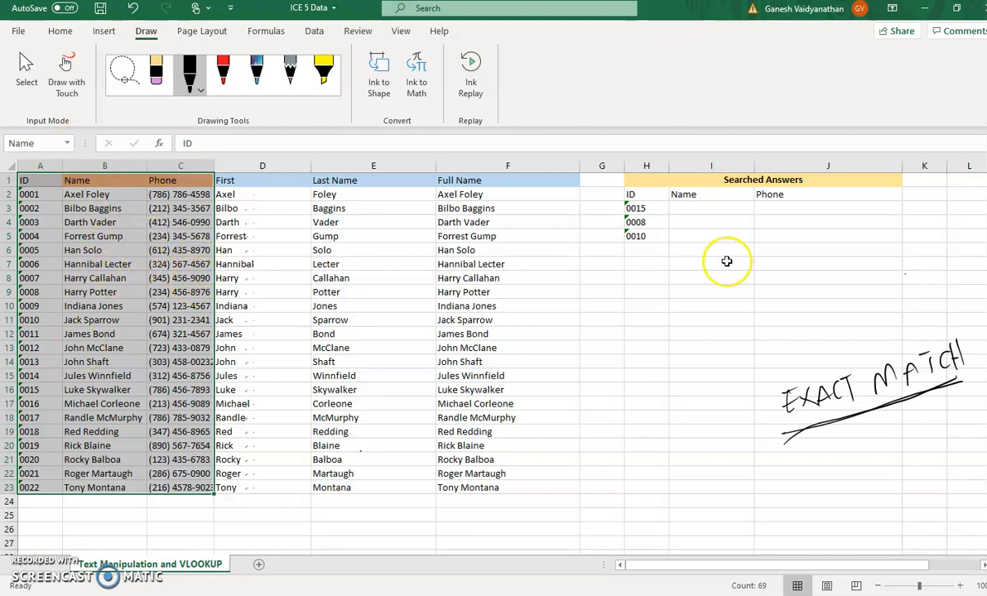
- Select cell I3 and handwrite =VLOOKUP(H3, Name, 2, FALSE) in black ink below the EXACT MATCH note
{"action": "left_click", "coordinate": [695, 211]}
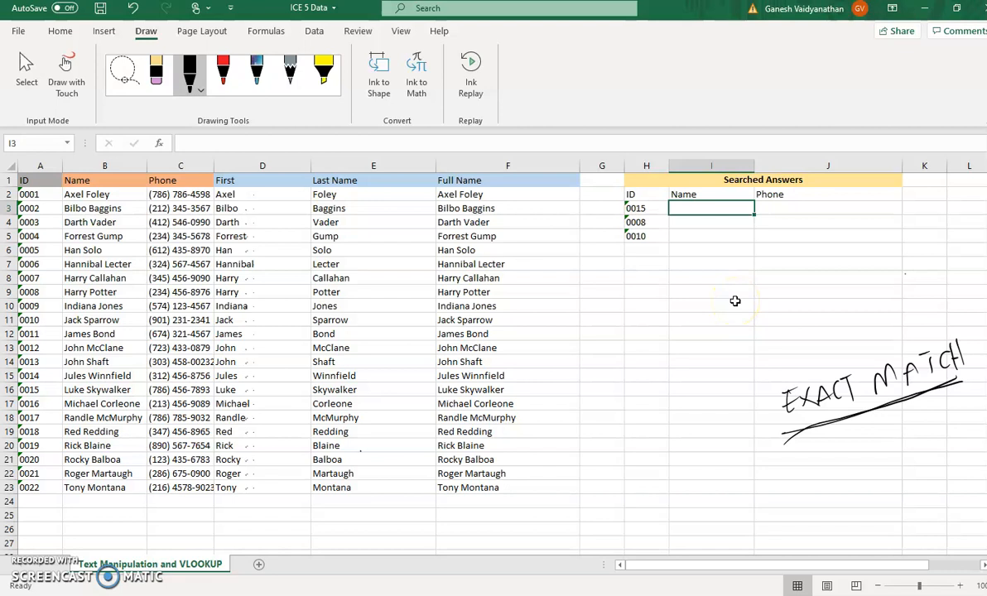
{"action": "mouse_move", "coordinate": [492, 520]}
{"action": "left_mouse_down"}
{"action": "mouse_move", "coordinate": [509, 524]}
{"action": "mouse_move", "coordinate": [538, 500]}
{"action": "mouse_move", "coordinate": [555, 515]}
{"action": "mouse_move", "coordinate": [562, 505]}
{"action": "left_mouse_up"}
{"action": "left_click_drag", "start_coordinate": [574, 501], "coordinate": [583, 512]}
{"action": "mouse_move", "coordinate": [587, 502]}
{"action": "left_mouse_down"}
{"action": "mouse_move", "coordinate": [594, 496]}
{"action": "mouse_move", "coordinate": [603, 511]}
{"action": "left_mouse_up"}
{"action": "left_click_drag", "start_coordinate": [605, 497], "coordinate": [619, 495]}
{"action": "left_click_drag", "start_coordinate": [620, 495], "coordinate": [626, 503]}
{"action": "mouse_move", "coordinate": [639, 468]}
{"action": "left_mouse_down"}
{"action": "mouse_move", "coordinate": [635, 514]}
{"action": "mouse_move", "coordinate": [681, 494]}
{"action": "left_mouse_up"}
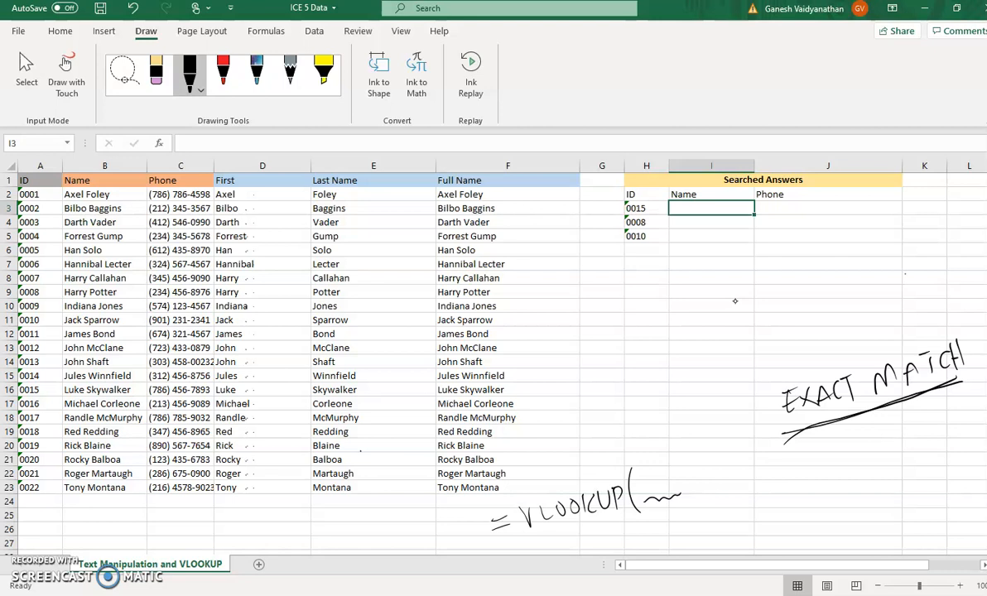
{"action": "left_click_drag", "start_coordinate": [644, 468], "coordinate": [642, 486]}
{"action": "mouse_move", "coordinate": [653, 465]}
{"action": "left_mouse_down"}
{"action": "mouse_move", "coordinate": [652, 485]}
{"action": "mouse_move", "coordinate": [653, 473]}
{"action": "mouse_move", "coordinate": [693, 507]}
{"action": "mouse_move", "coordinate": [762, 476]}
{"action": "left_mouse_up"}
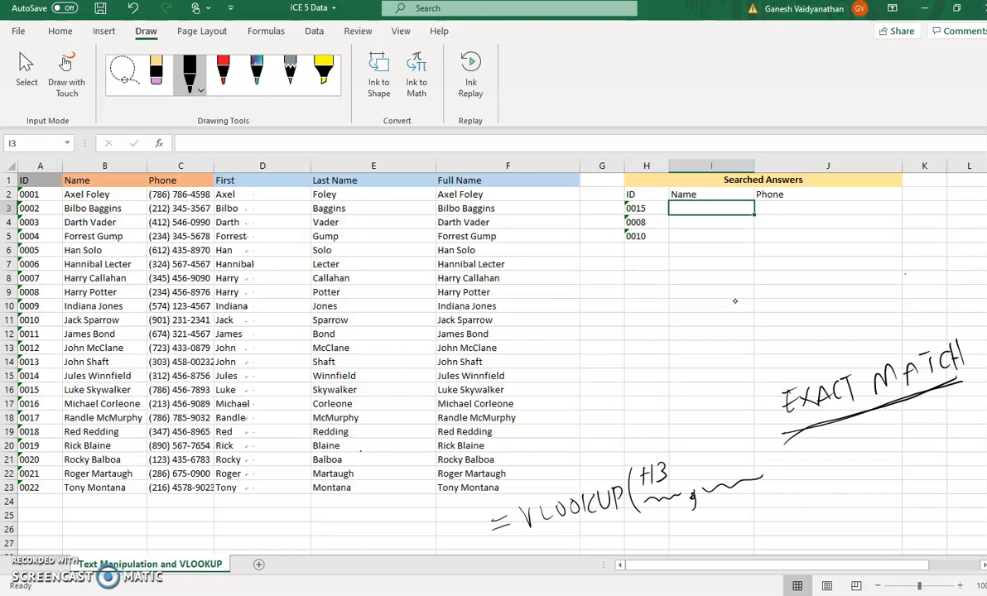
{"action": "mouse_move", "coordinate": [700, 477]}
{"action": "left_mouse_down"}
{"action": "mouse_move", "coordinate": [699, 454]}
{"action": "mouse_move", "coordinate": [714, 453]}
{"action": "mouse_move", "coordinate": [728, 475]}
{"action": "mouse_move", "coordinate": [760, 468]}
{"action": "mouse_move", "coordinate": [777, 496]}
{"action": "mouse_move", "coordinate": [830, 466]}
{"action": "left_mouse_up"}
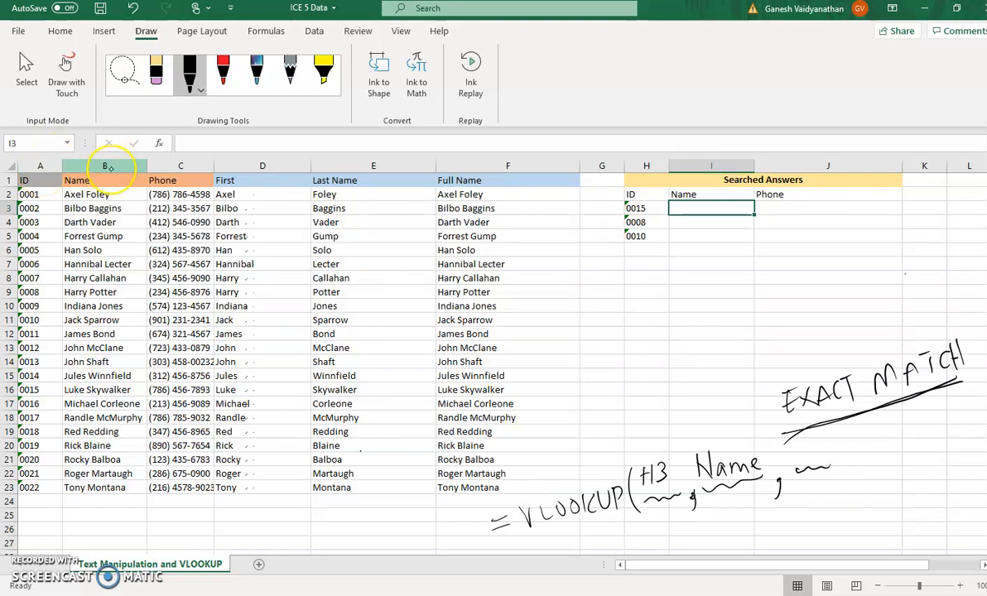
{"action": "left_click_drag", "start_coordinate": [798, 442], "coordinate": [841, 477]}
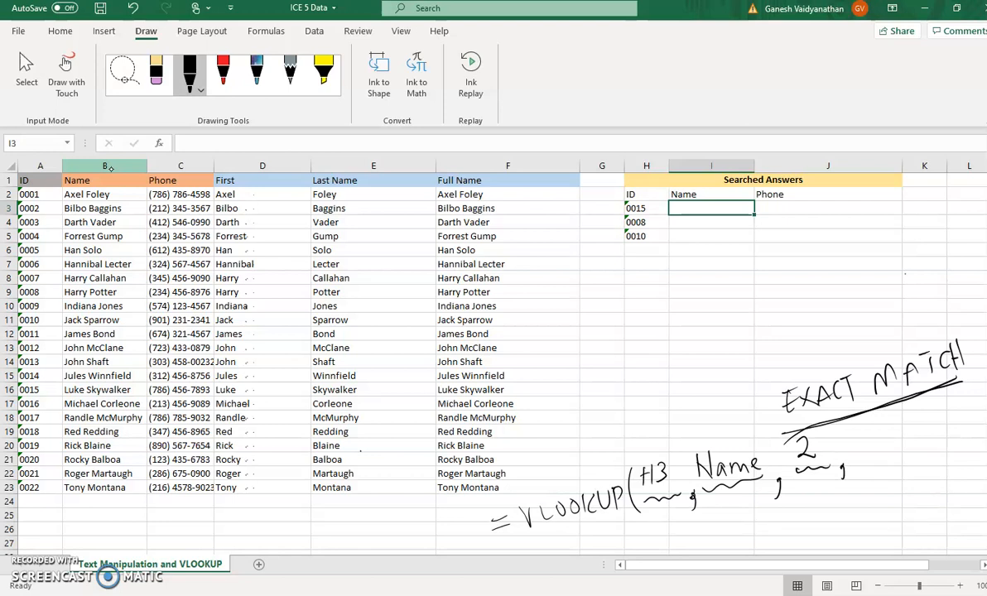
{"action": "mouse_move", "coordinate": [849, 429]}
{"action": "left_mouse_down"}
{"action": "mouse_move", "coordinate": [848, 452]}
{"action": "mouse_move", "coordinate": [855, 427]}
{"action": "left_mouse_up"}
{"action": "mouse_move", "coordinate": [849, 441]}
{"action": "left_mouse_down"}
{"action": "mouse_move", "coordinate": [862, 437]}
{"action": "mouse_move", "coordinate": [878, 452]}
{"action": "mouse_move", "coordinate": [875, 440]}
{"action": "left_mouse_up"}
{"action": "mouse_move", "coordinate": [881, 425]}
{"action": "left_mouse_down"}
{"action": "mouse_move", "coordinate": [897, 449]}
{"action": "mouse_move", "coordinate": [925, 441]}
{"action": "left_mouse_up"}
{"action": "left_click_drag", "start_coordinate": [932, 403], "coordinate": [933, 447]}
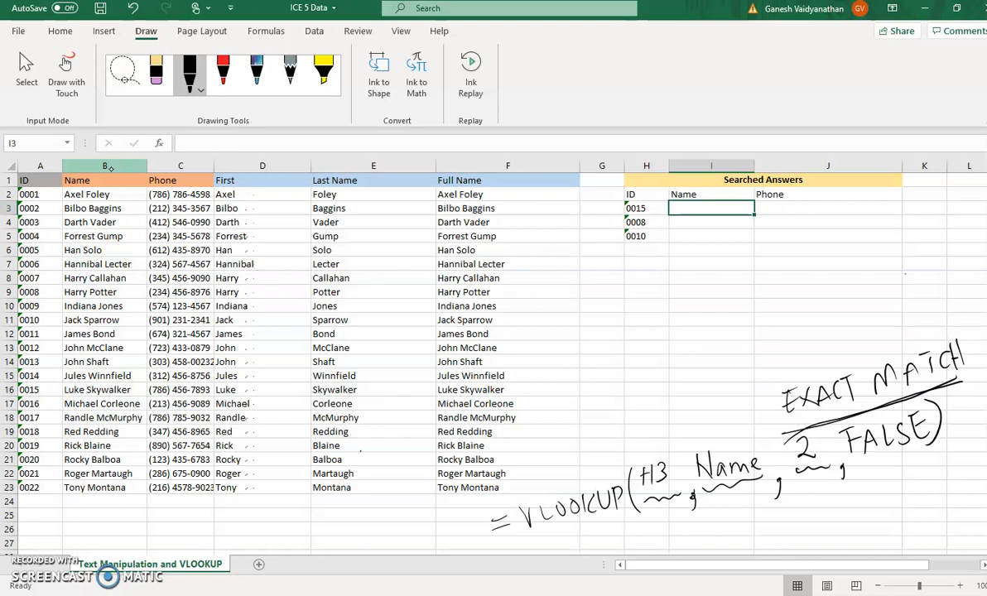
- Handwrite a second formula, =VLOOKUP(H3, Name, 3, FALSE), in black ink beneath the first handwritten one
{"action": "left_click_drag", "start_coordinate": [569, 542], "coordinate": [583, 544]}
{"action": "mouse_move", "coordinate": [587, 536]}
{"action": "left_mouse_down"}
{"action": "mouse_move", "coordinate": [611, 542]}
{"action": "mouse_move", "coordinate": [618, 532]}
{"action": "left_mouse_up"}
{"action": "left_click_drag", "start_coordinate": [629, 532], "coordinate": [629, 541]}
{"action": "mouse_move", "coordinate": [638, 528]}
{"action": "left_mouse_down"}
{"action": "mouse_move", "coordinate": [639, 543]}
{"action": "mouse_move", "coordinate": [647, 543]}
{"action": "mouse_move", "coordinate": [666, 525]}
{"action": "left_mouse_up"}
{"action": "mouse_move", "coordinate": [684, 519]}
{"action": "left_mouse_down"}
{"action": "mouse_move", "coordinate": [681, 543]}
{"action": "mouse_move", "coordinate": [698, 538]}
{"action": "left_mouse_up"}
{"action": "mouse_move", "coordinate": [711, 512]}
{"action": "left_mouse_down"}
{"action": "mouse_move", "coordinate": [710, 537]}
{"action": "mouse_move", "coordinate": [712, 525]}
{"action": "left_mouse_up"}
{"action": "mouse_move", "coordinate": [718, 515]}
{"action": "left_mouse_down"}
{"action": "mouse_move", "coordinate": [720, 536]}
{"action": "mouse_move", "coordinate": [732, 540]}
{"action": "mouse_move", "coordinate": [765, 510]}
{"action": "left_mouse_up"}
{"action": "mouse_move", "coordinate": [777, 513]}
{"action": "left_mouse_down"}
{"action": "mouse_move", "coordinate": [776, 521]}
{"action": "mouse_move", "coordinate": [793, 519]}
{"action": "mouse_move", "coordinate": [805, 507]}
{"action": "mouse_move", "coordinate": [817, 524]}
{"action": "mouse_move", "coordinate": [828, 513]}
{"action": "left_mouse_up"}
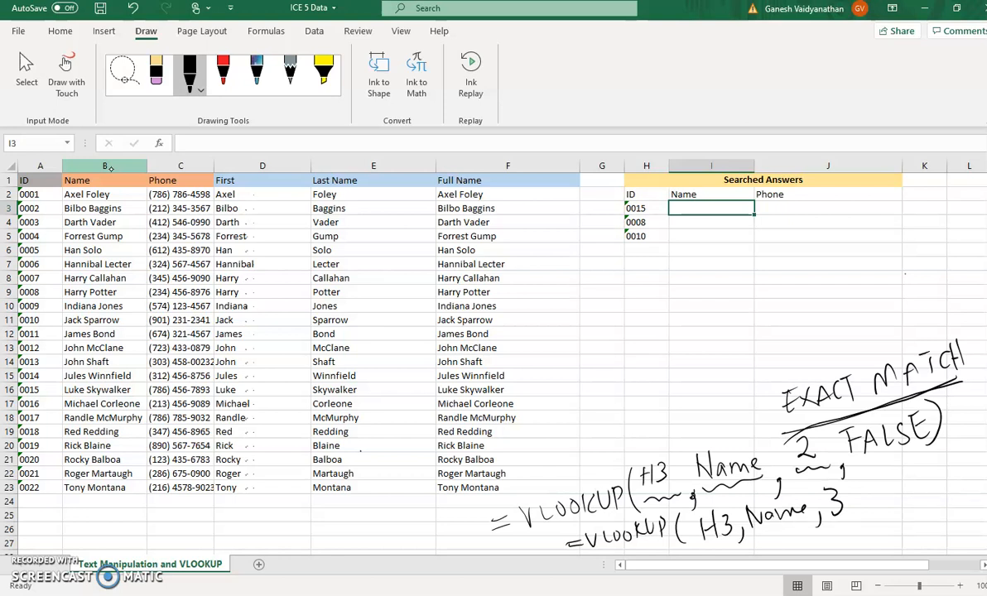
{"action": "left_click_drag", "start_coordinate": [853, 505], "coordinate": [853, 523]}
{"action": "mouse_move", "coordinate": [862, 488]}
{"action": "left_mouse_down"}
{"action": "mouse_move", "coordinate": [864, 507]}
{"action": "mouse_move", "coordinate": [873, 483]}
{"action": "left_mouse_up"}
{"action": "left_click_drag", "start_coordinate": [863, 496], "coordinate": [887, 493]}
{"action": "left_click_drag", "start_coordinate": [893, 482], "coordinate": [907, 494]}
{"action": "mouse_move", "coordinate": [914, 476]}
{"action": "left_mouse_down"}
{"action": "mouse_move", "coordinate": [910, 490]}
{"action": "mouse_move", "coordinate": [934, 487]}
{"action": "left_mouse_up"}
{"action": "left_click_drag", "start_coordinate": [942, 447], "coordinate": [944, 491]}
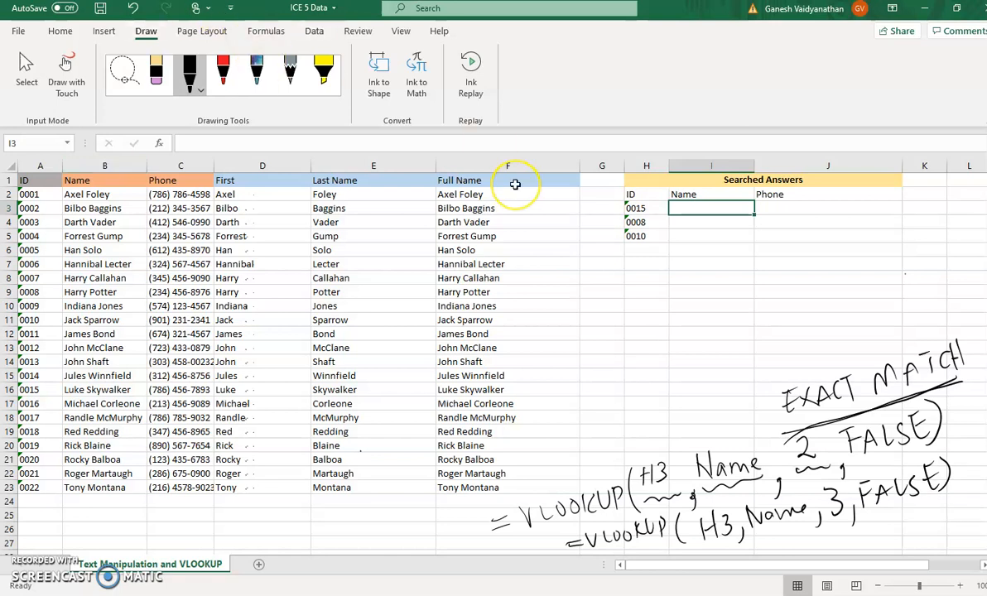
- Enter the formula =VLOOKUP(H3,Name,2,FALSE) in cell I3 to look up the name for the first searched ID
{"action": "type", "text": "="}
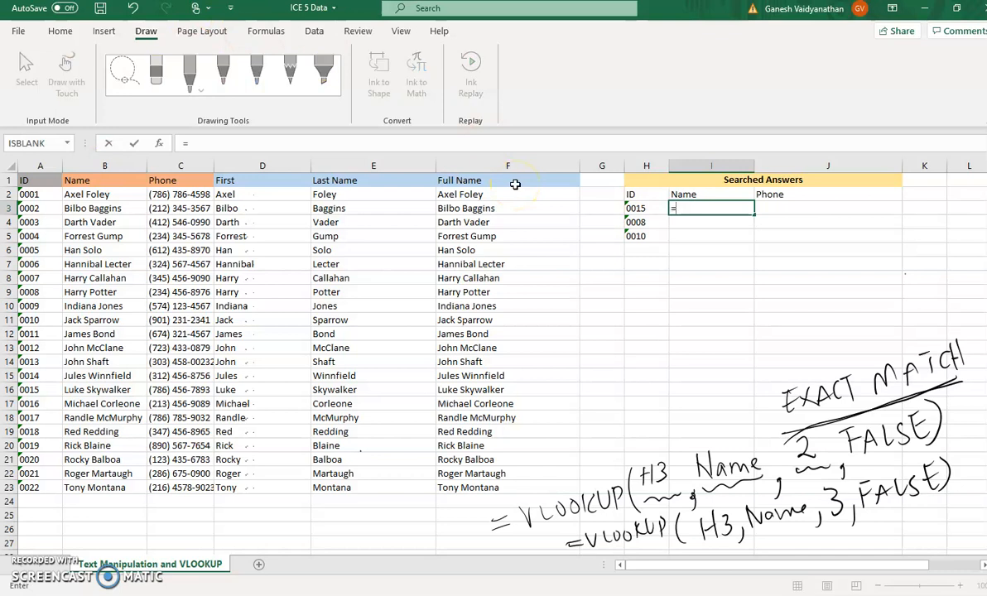
{"action": "type", "text": "VLOO"}
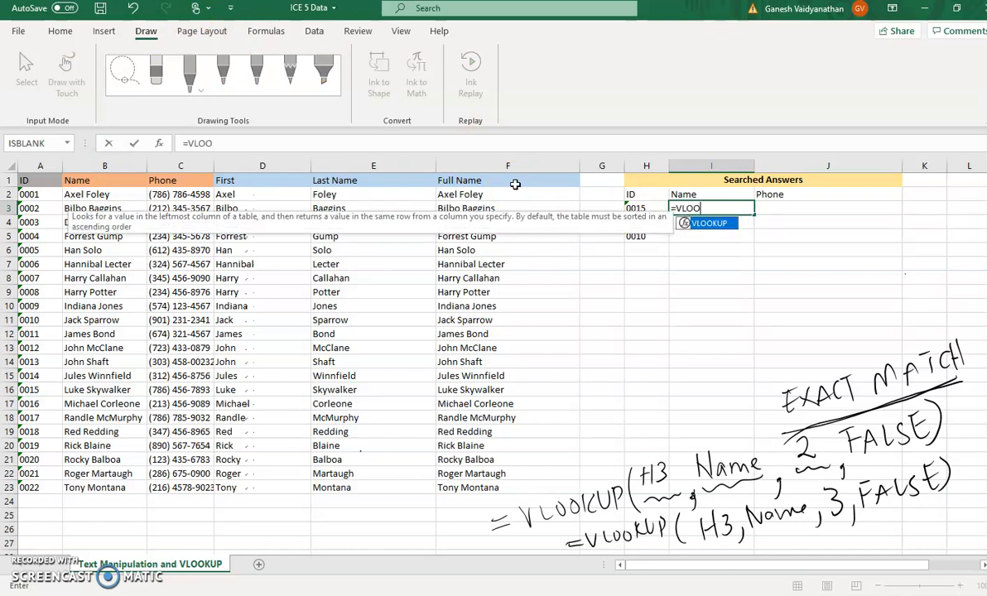
{"action": "type", "text": "KUP("}
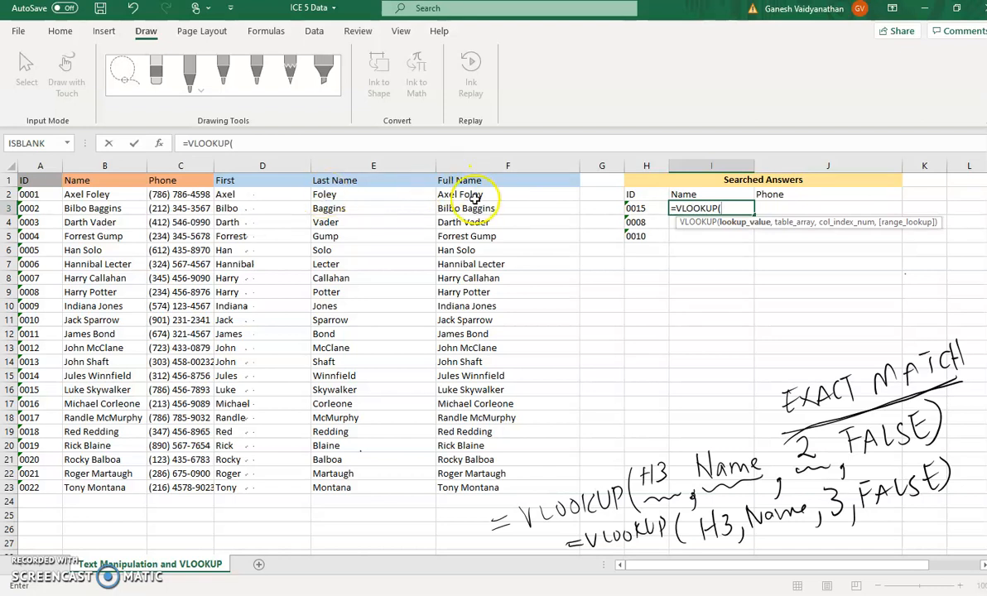
{"action": "left_click", "coordinate": [644, 209]}
{"action": "type", "text": ",N"}
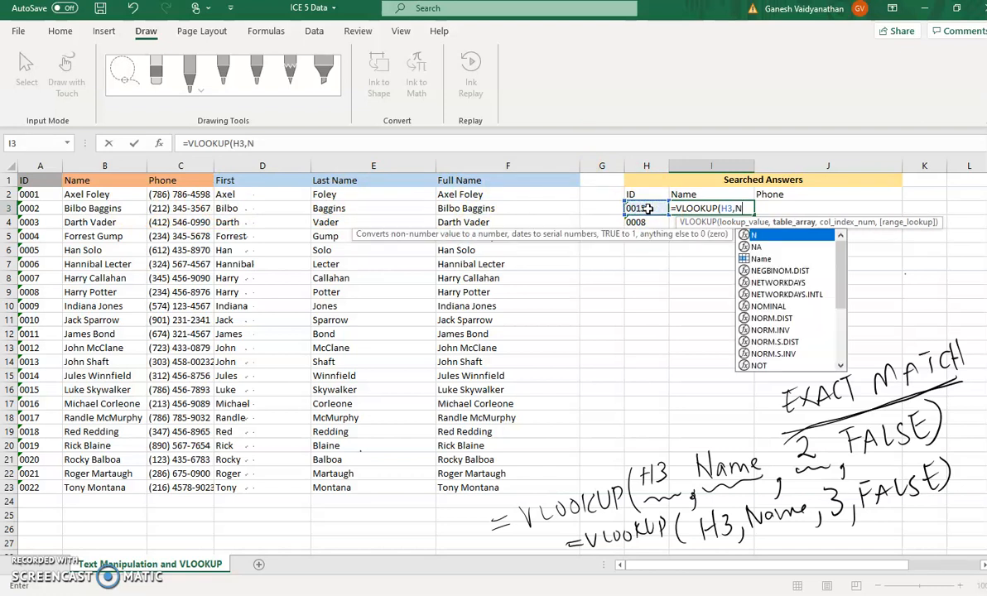
{"action": "type", "text": "ame"}
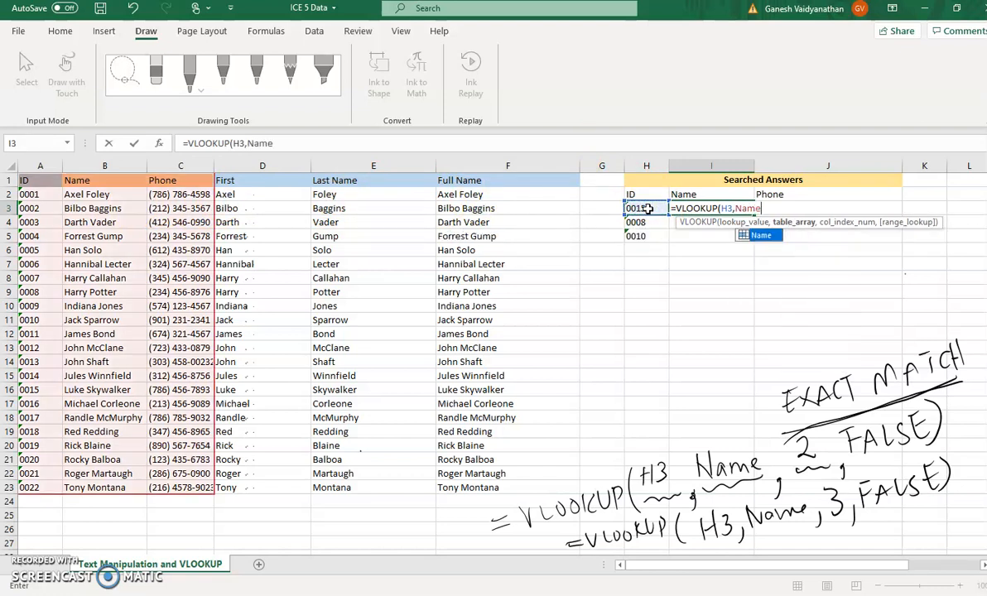
{"action": "type", "text": ","}
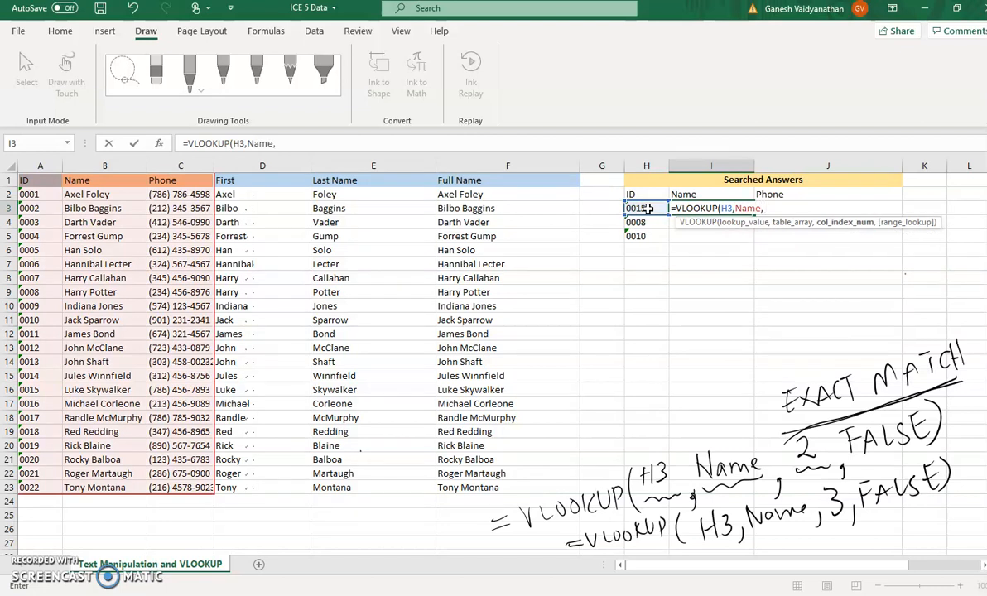
{"action": "type", "text": "2"}
{"action": "key", "text": "BackSpace"}
{"action": "key", "text": "BackSpace"}
{"action": "type", "text": "2"}
{"action": "type", "text": ","}
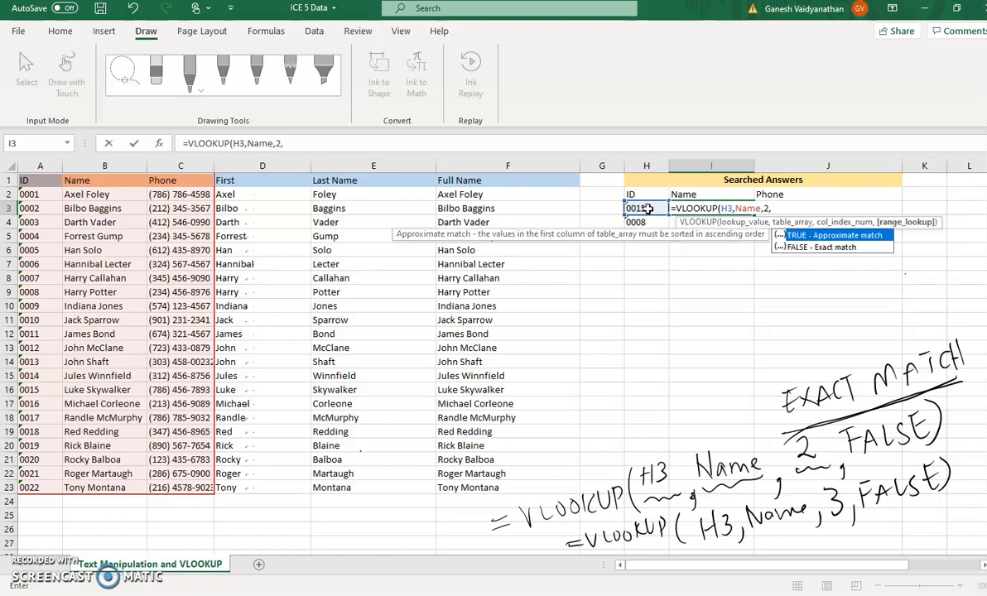
{"action": "type", "text": "FALSE)"}
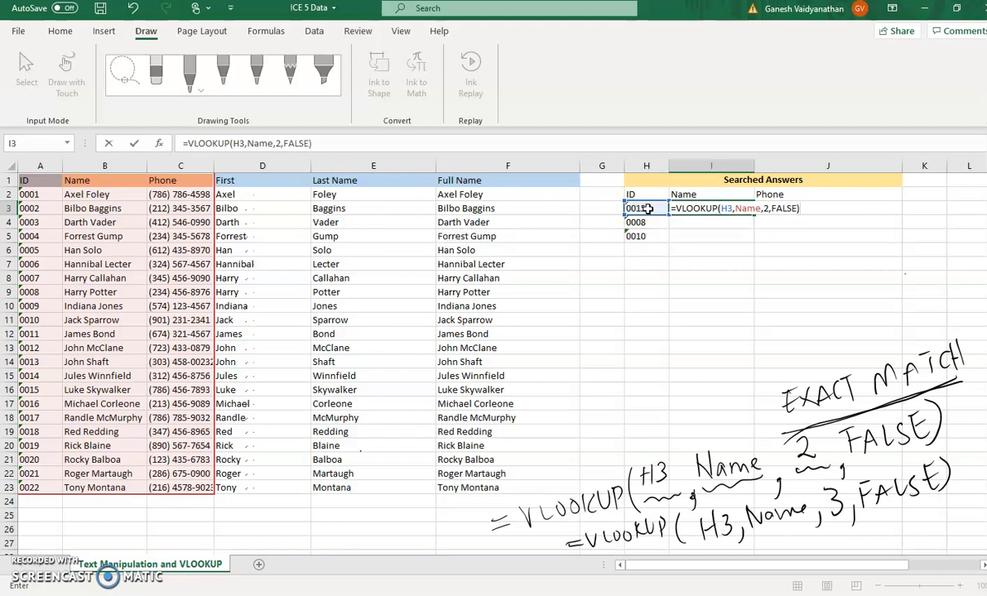
{"action": "key", "text": "Return"}
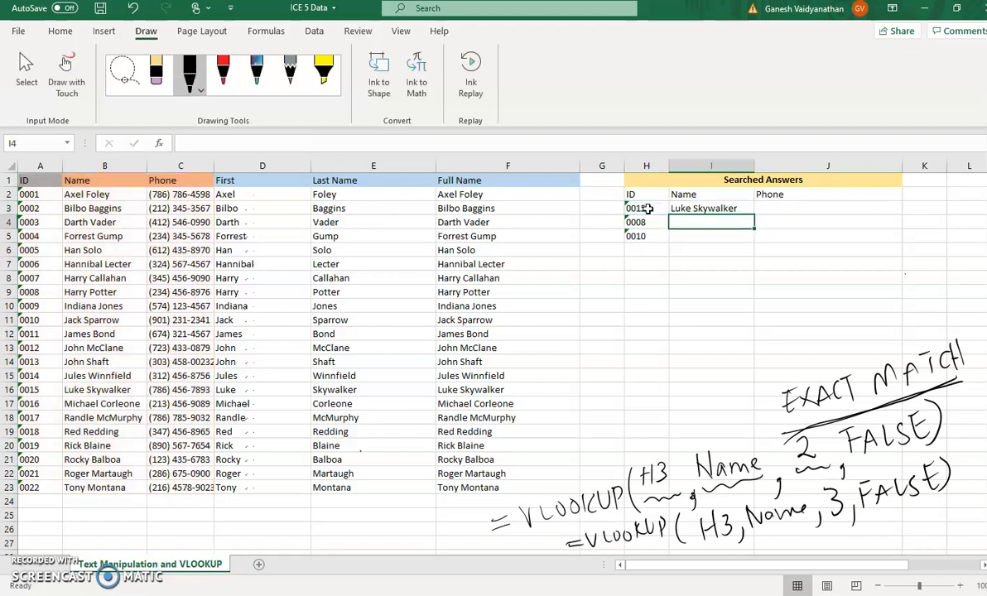
- Enter the formula =VLOOKUP(H3,Name,3,FALSE) in cell J3 to look up the phone for the first searched ID
{"action": "left_click", "coordinate": [778, 208]}
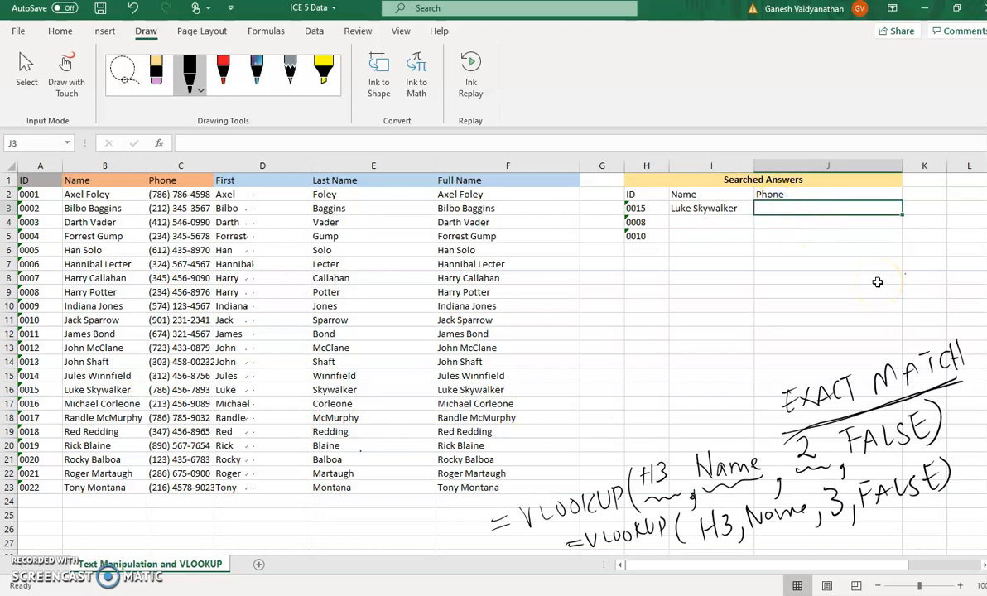
{"action": "type", "text": "=vlo"}
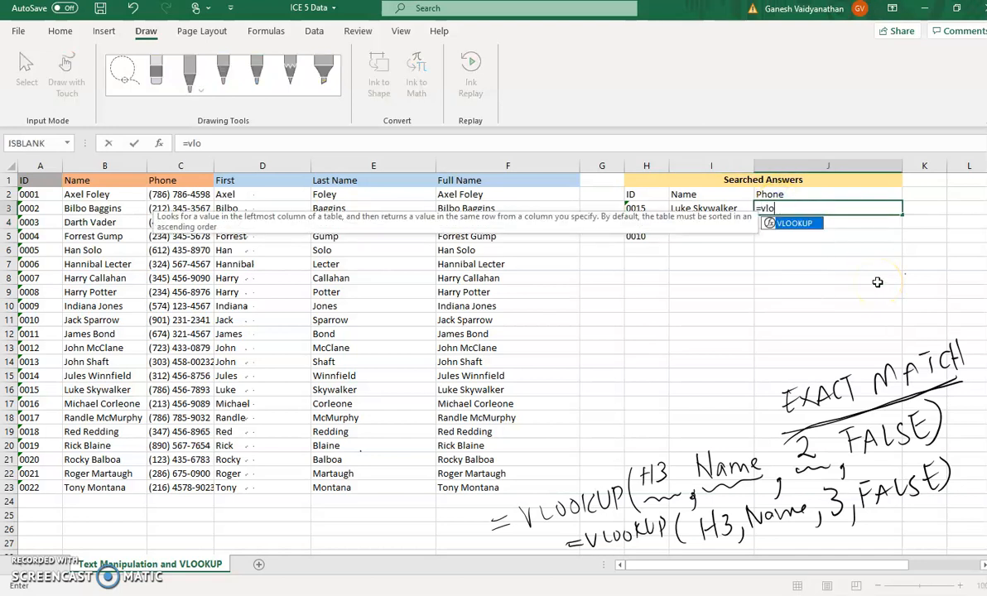
{"action": "type", "text": "okup("}
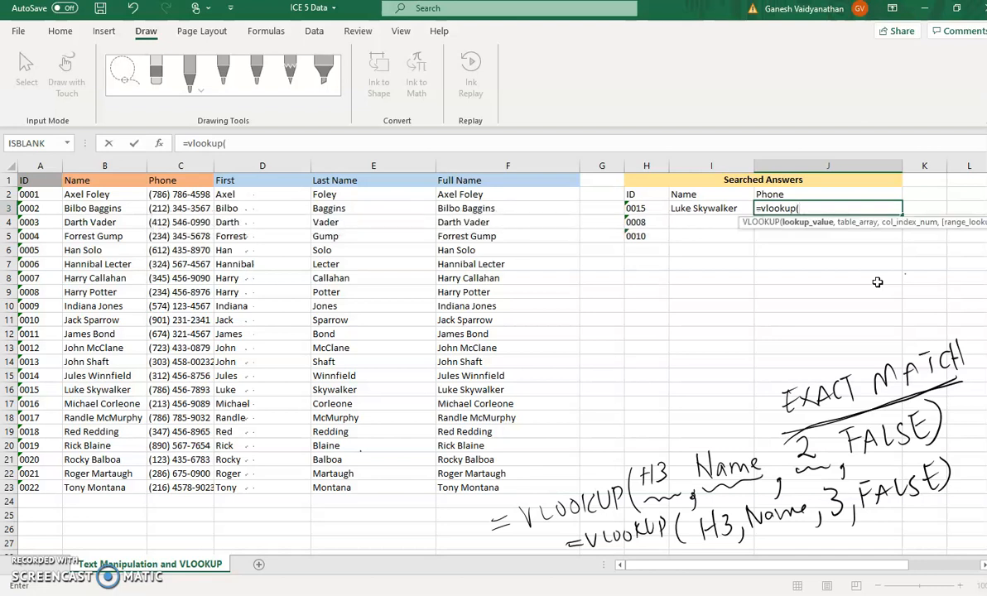
{"action": "left_click", "coordinate": [649, 210]}
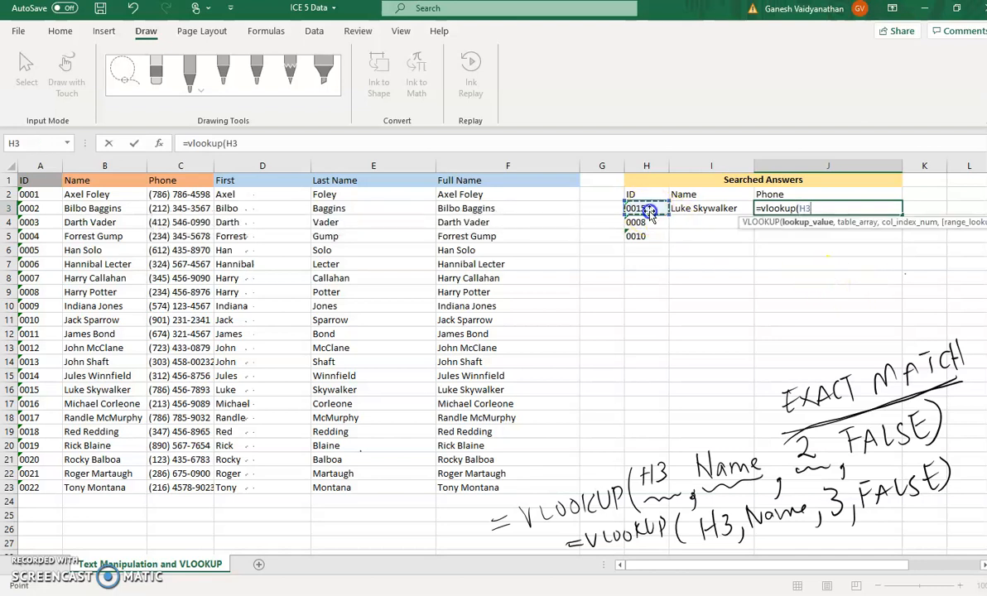
{"action": "type", "text": ","}
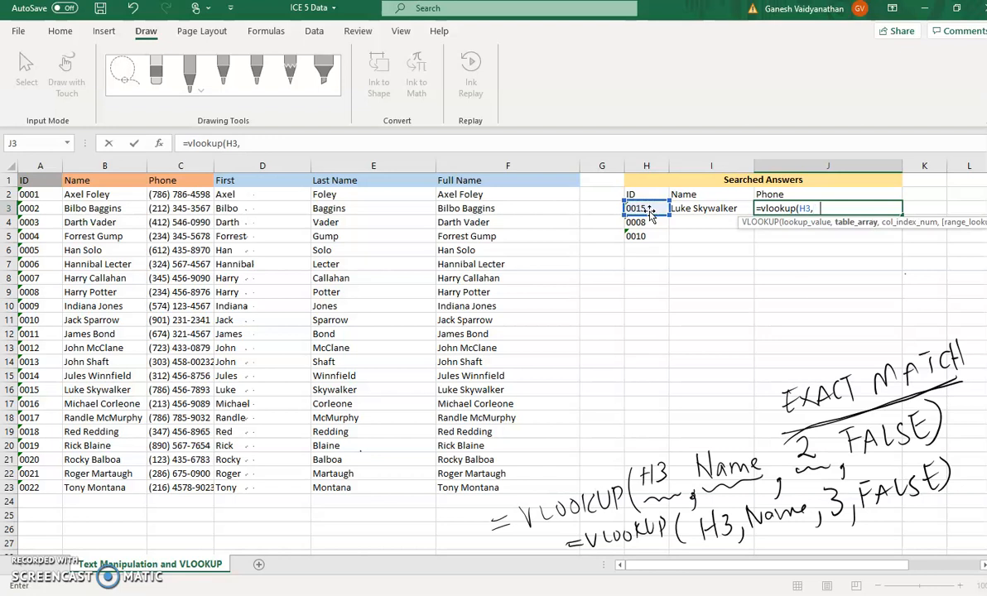
{"action": "type", "text": "Name,"}
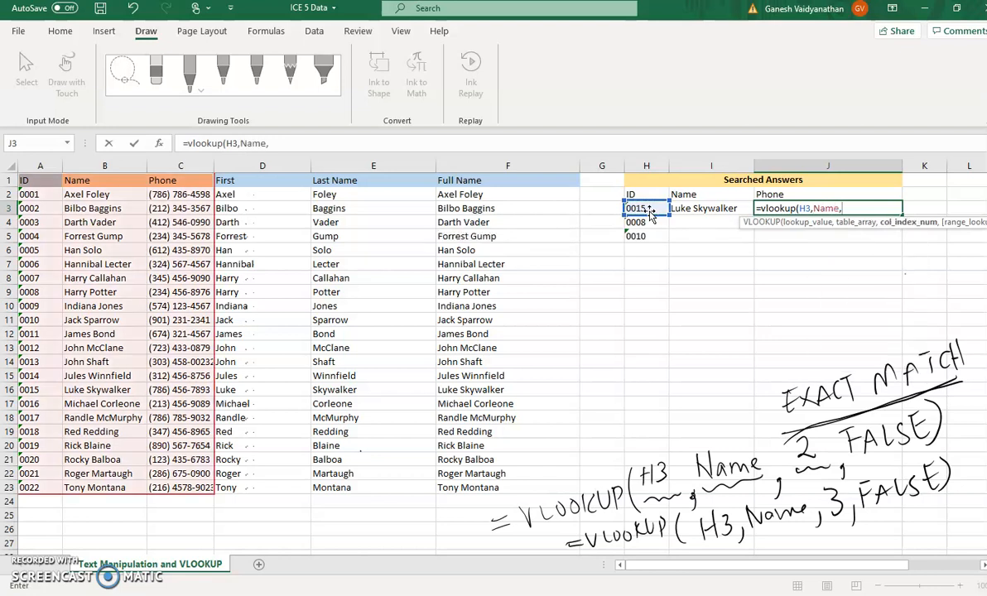
{"action": "type", "text": "3,"}
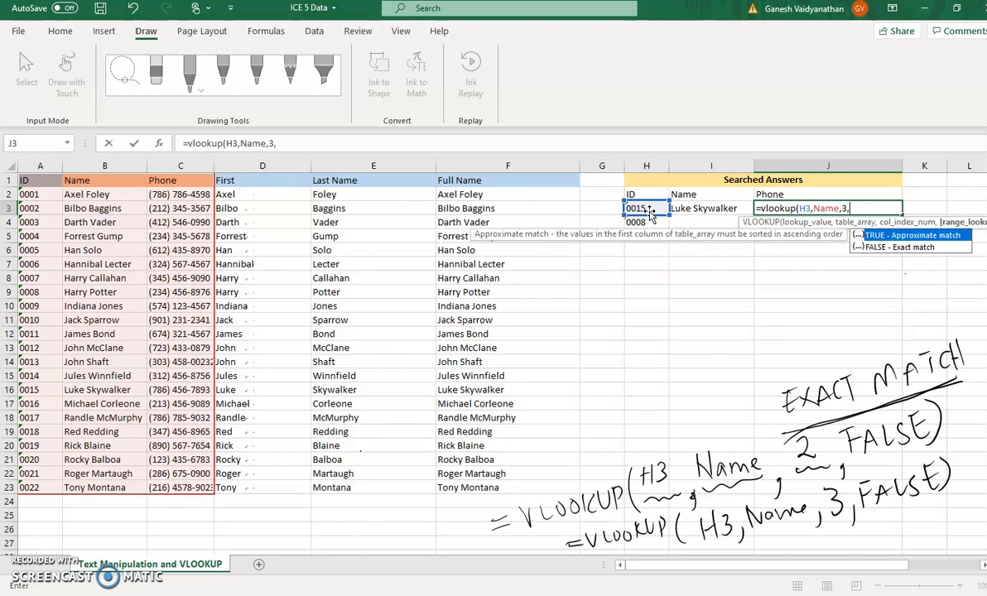
{"action": "type", "text": "False)"}
{"action": "key", "text": "Return"}
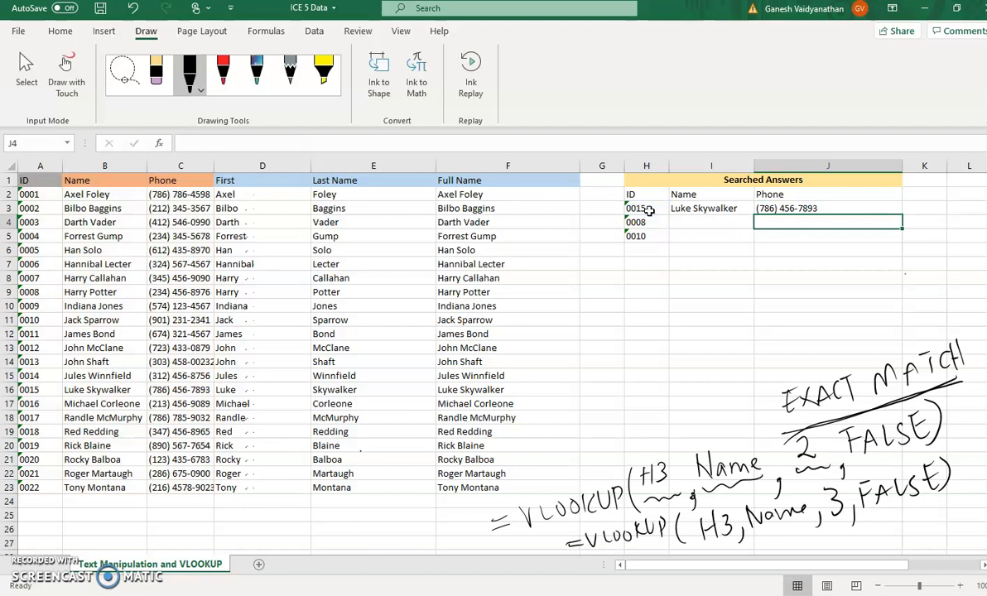
- Fill the name and phone lookup formulas in I3:J3 down through row 5
{"action": "left_click", "coordinate": [725, 209]}
{"action": "left_click_drag", "start_coordinate": [724, 209], "coordinate": [767, 209]}
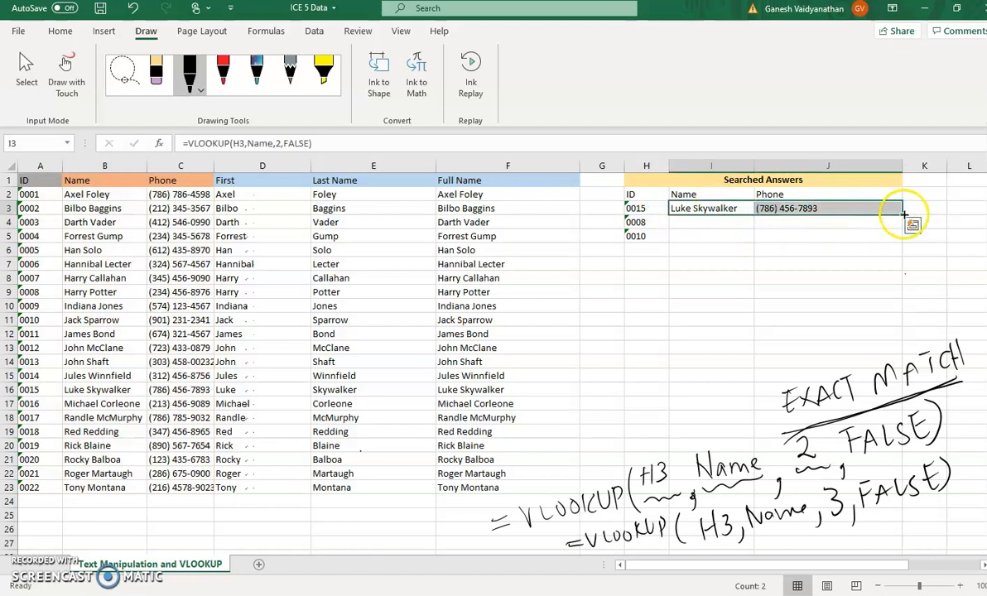
{"action": "left_click_drag", "start_coordinate": [904, 214], "coordinate": [903, 242]}
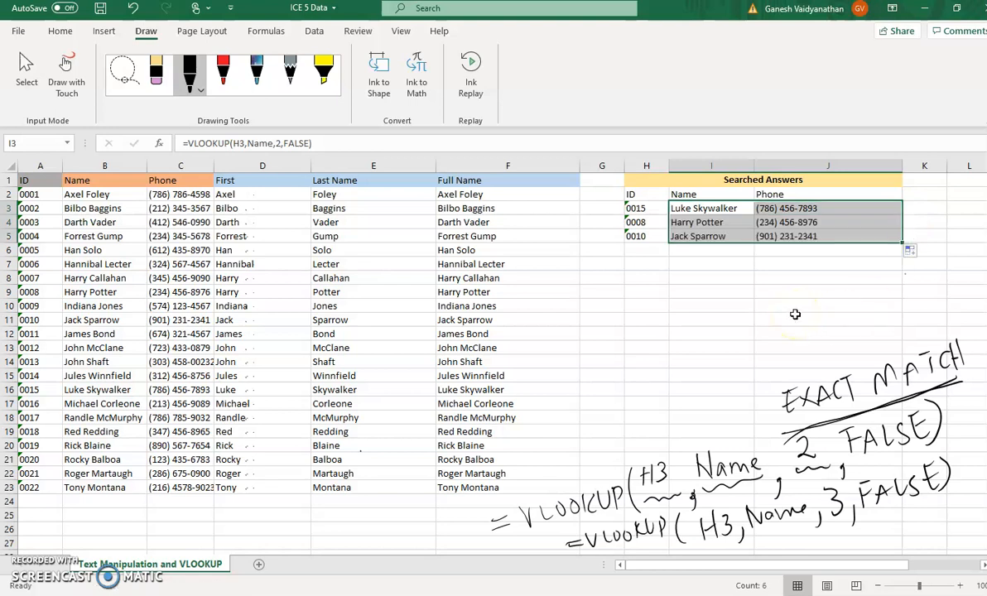
- Try to enter 0020 without a text prefix in cell H6 as another searched ID
{"action": "left_click", "coordinate": [651, 248]}
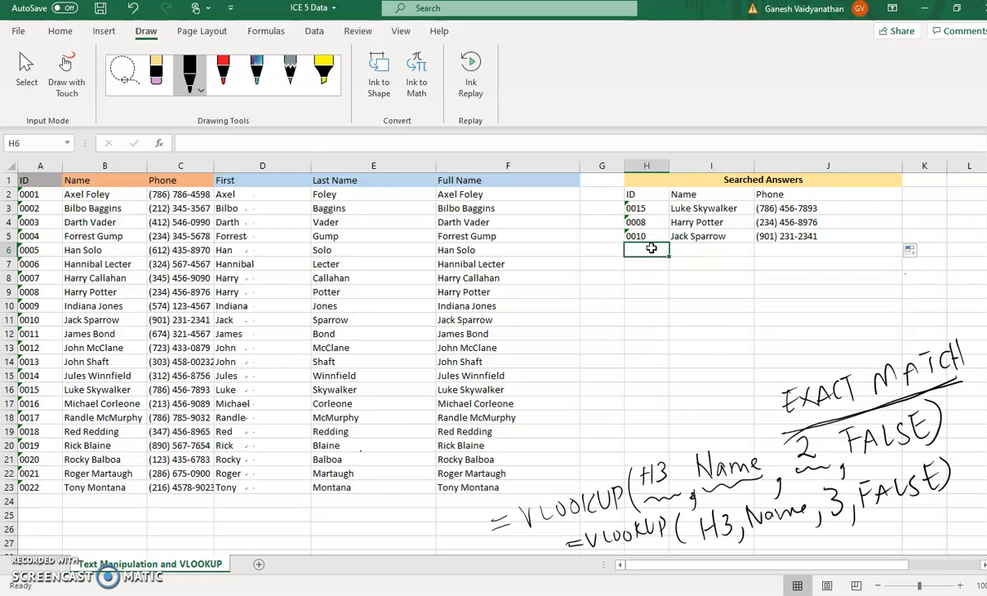
{"action": "type", "text": "0029"}
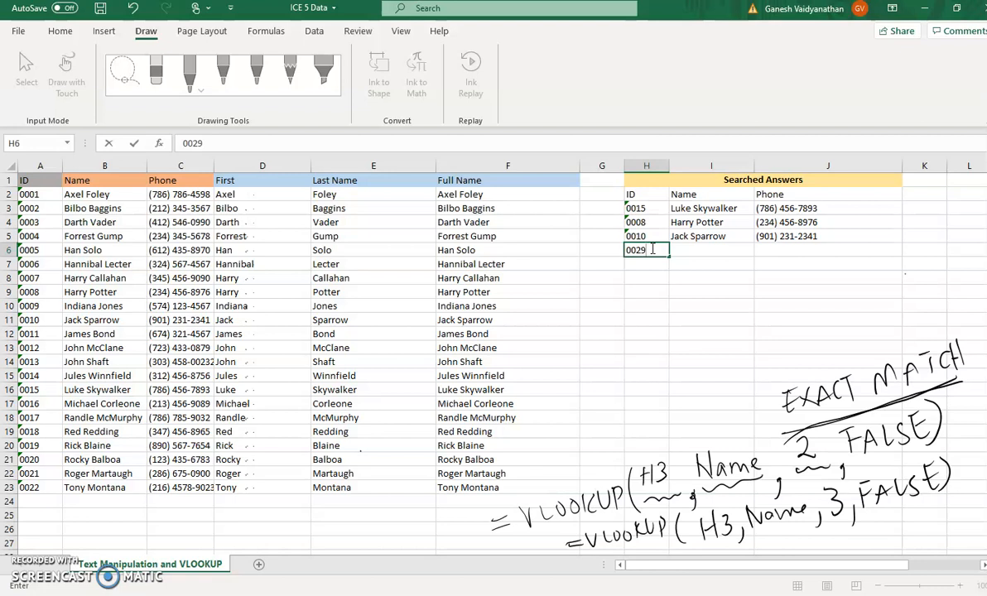
{"action": "key", "text": "BackSpace"}
{"action": "type", "text": "0"}
{"action": "key", "text": "Tab"}
- Enter the ID in cell H6 as text, '0020, so that its leading zeros are kept
{"action": "left_click", "coordinate": [654, 253]}
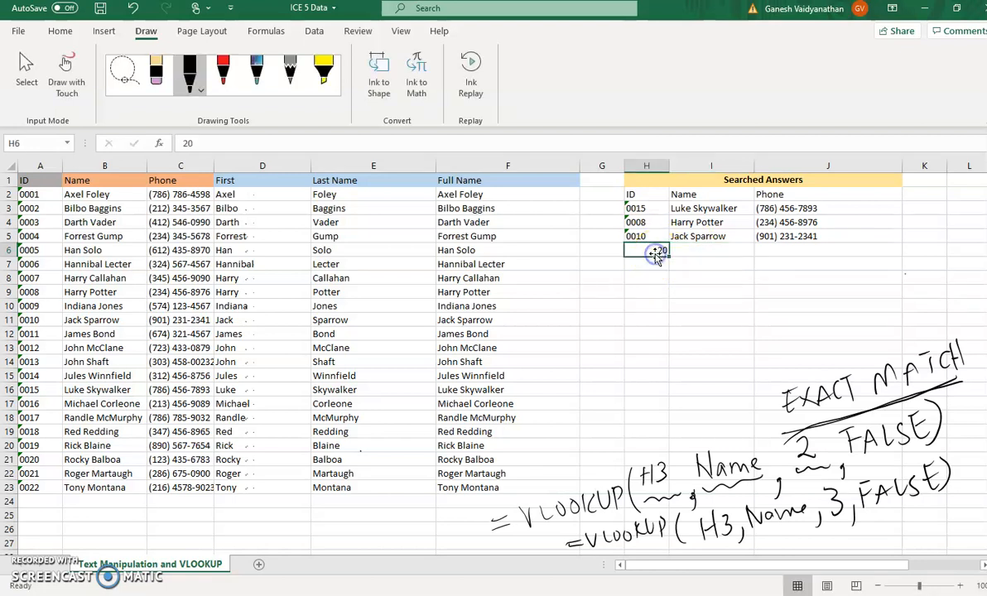
{"action": "type", "text": "'"}
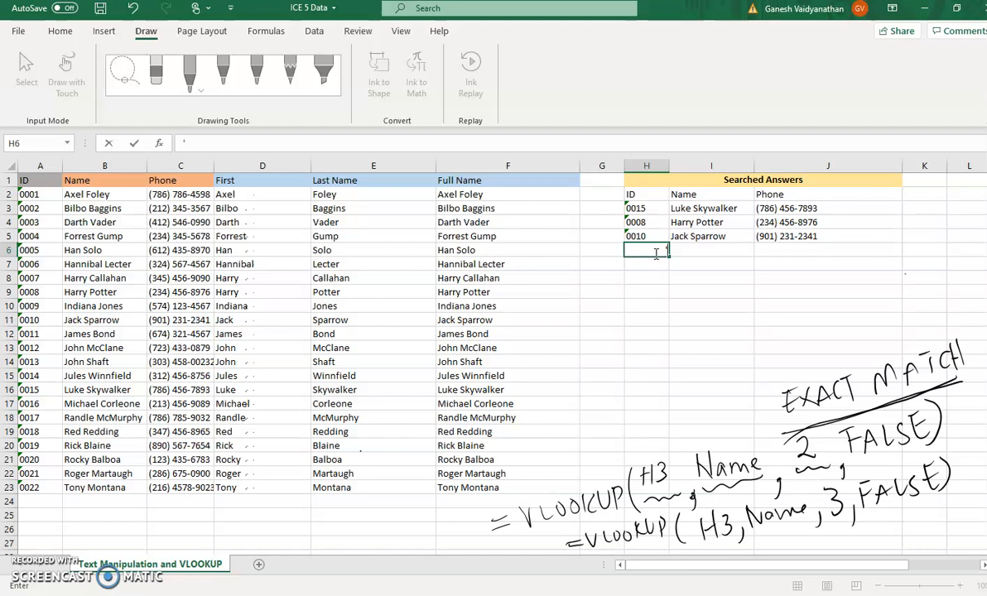
{"action": "type", "text": "0020"}
{"action": "key", "text": "Return"}
- Fill the lookup formulas in I5:J5 down to row 6 for the added ID
{"action": "left_click_drag", "start_coordinate": [699, 237], "coordinate": [759, 239]}
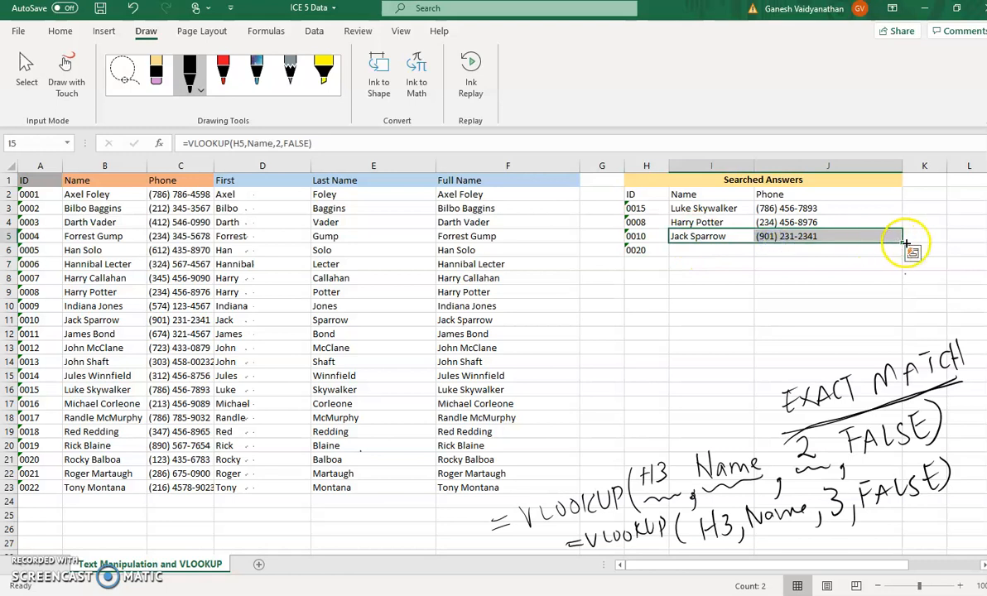
{"action": "mouse_move", "coordinate": [904, 243]}
{"action": "left_mouse_down"}
{"action": "mouse_move", "coordinate": [889, 267]}
{"action": "mouse_move", "coordinate": [894, 258]}
{"action": "left_mouse_up"}
{"action": "left_click", "coordinate": [760, 318]}
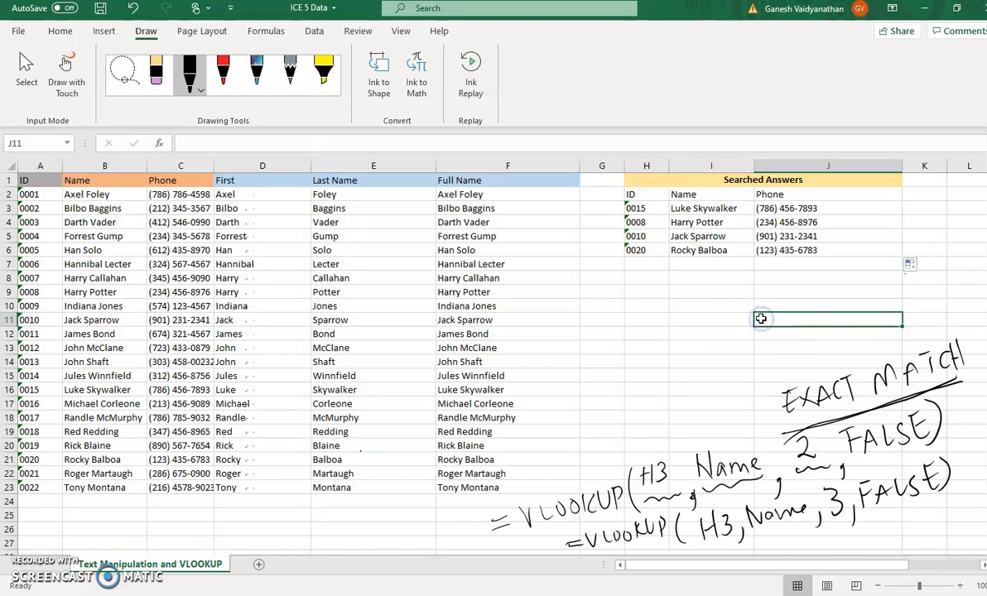